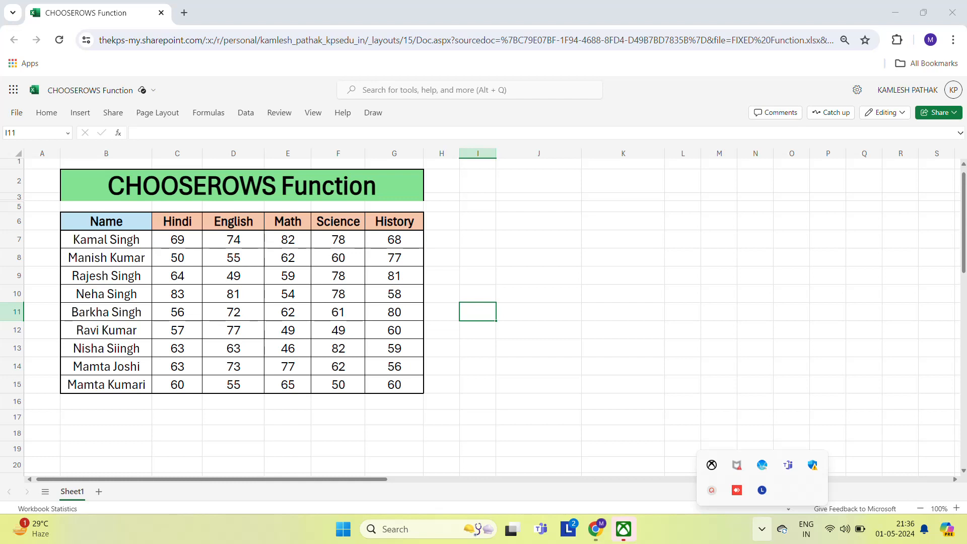
Examine the subject headings and the header and first student rows of the marks table.
{"action": "left_click", "coordinate": [158, 228]}
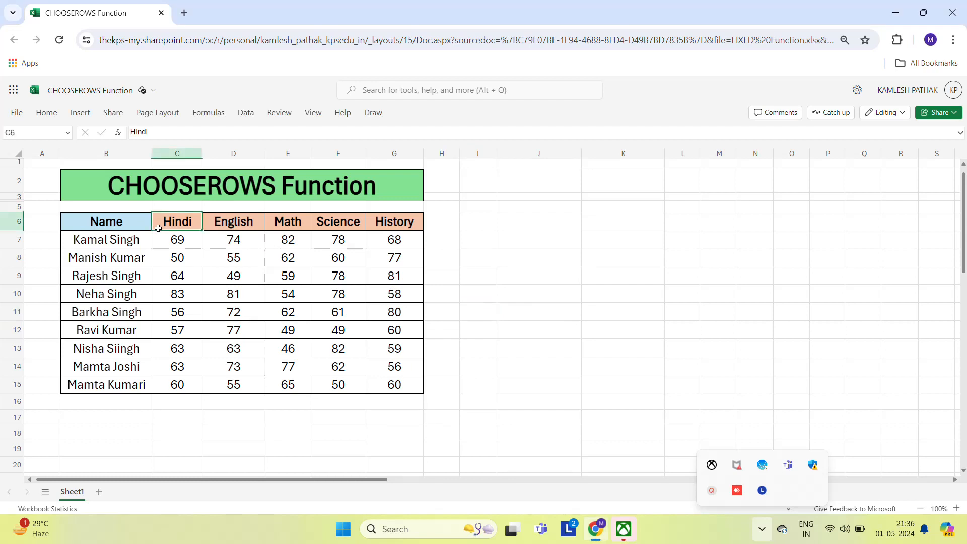
{"action": "left_click", "coordinate": [220, 228]}
{"action": "left_click", "coordinate": [282, 226]}
{"action": "left_click", "coordinate": [327, 227]}
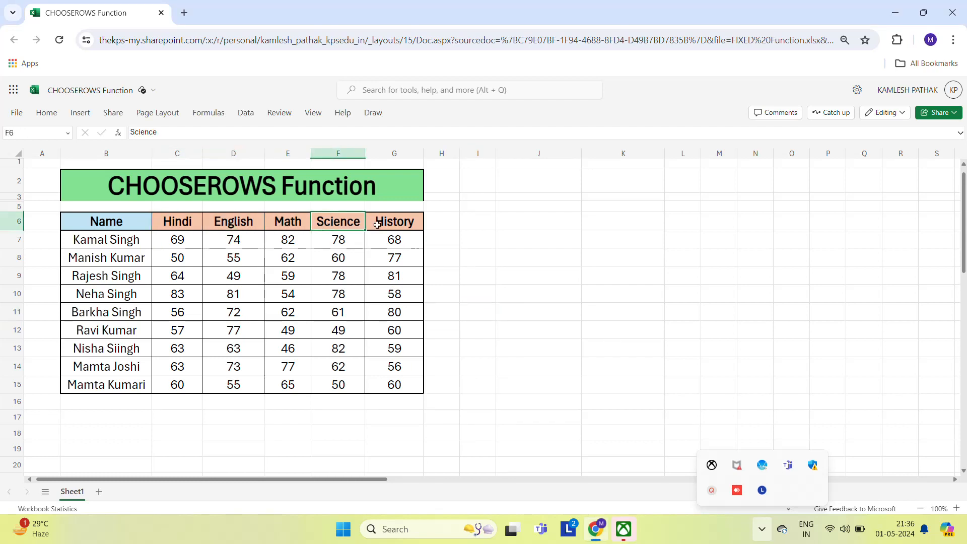
{"action": "left_click", "coordinate": [377, 224]}
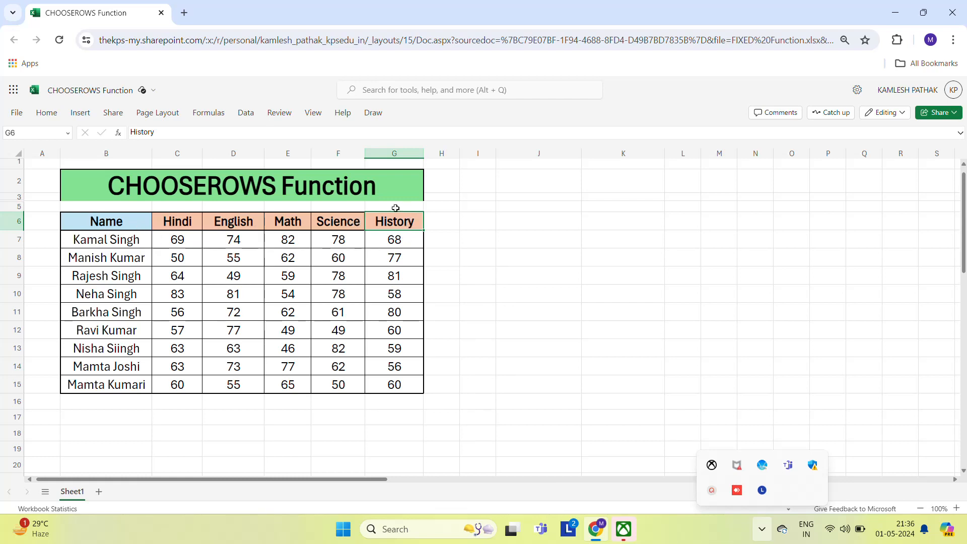
{"action": "left_click", "coordinate": [5, 222]}
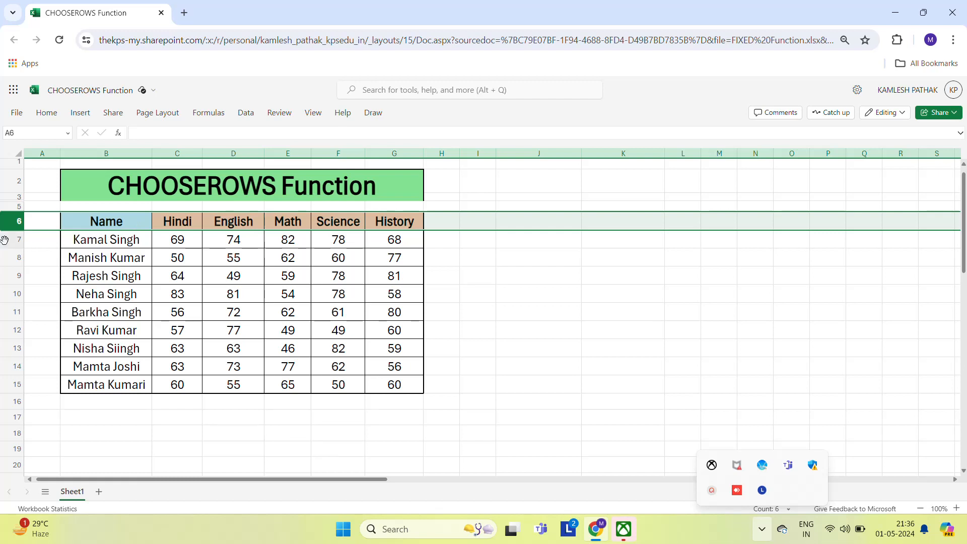
{"action": "left_click", "coordinate": [5, 240]}
{"action": "left_click", "coordinate": [19, 259]}
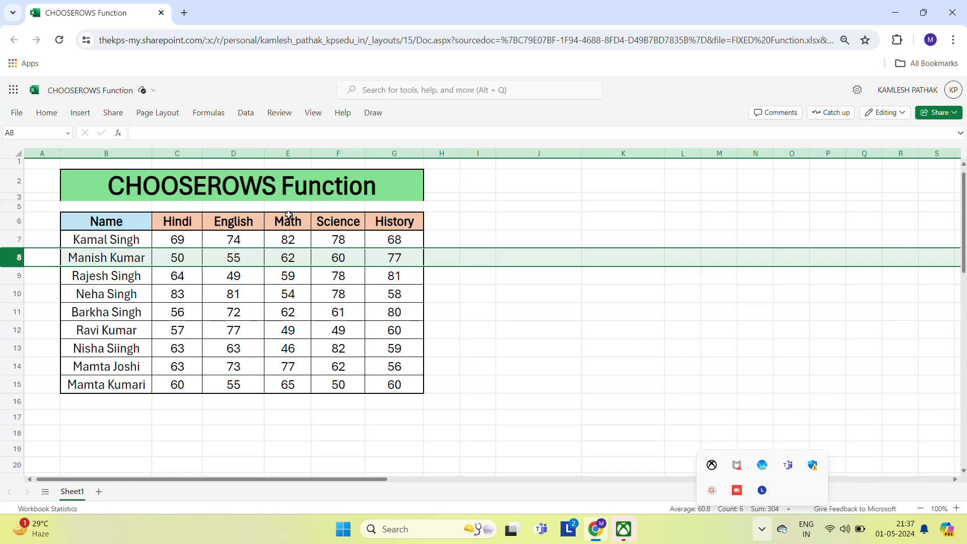
Start a CHOOSEROWS formula in cell J7.
{"action": "left_click", "coordinate": [529, 234]}
{"action": "type", "text": "=cho"}
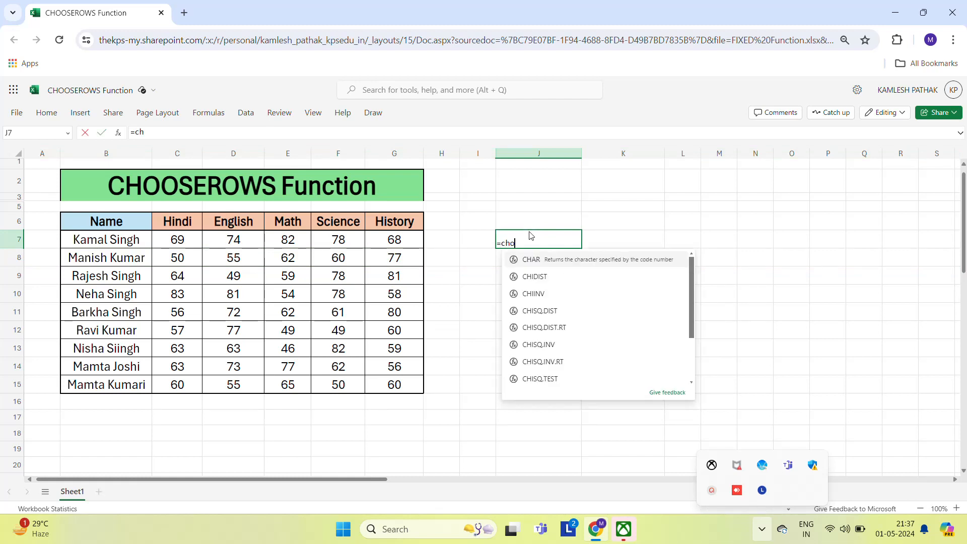
{"action": "key", "text": "Down"}
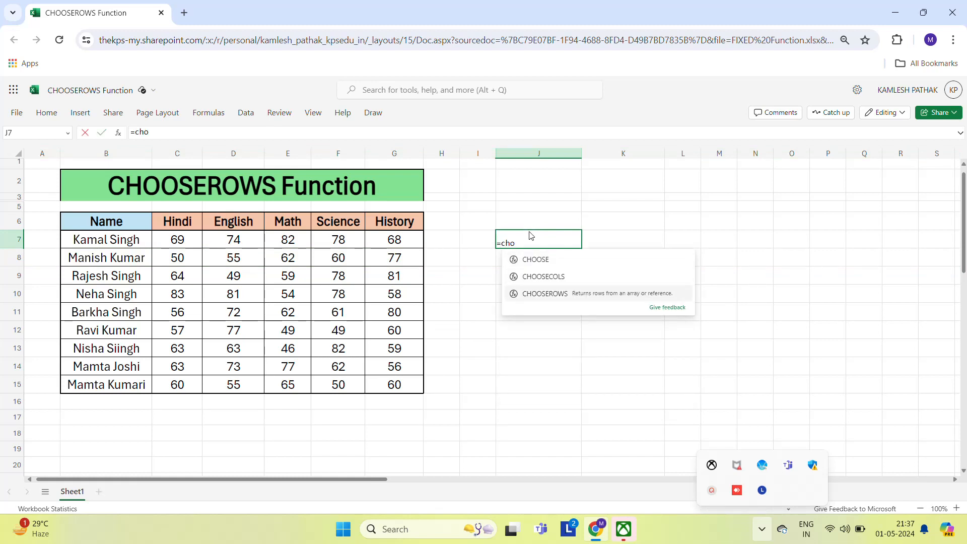
{"action": "key", "text": "Tab"}
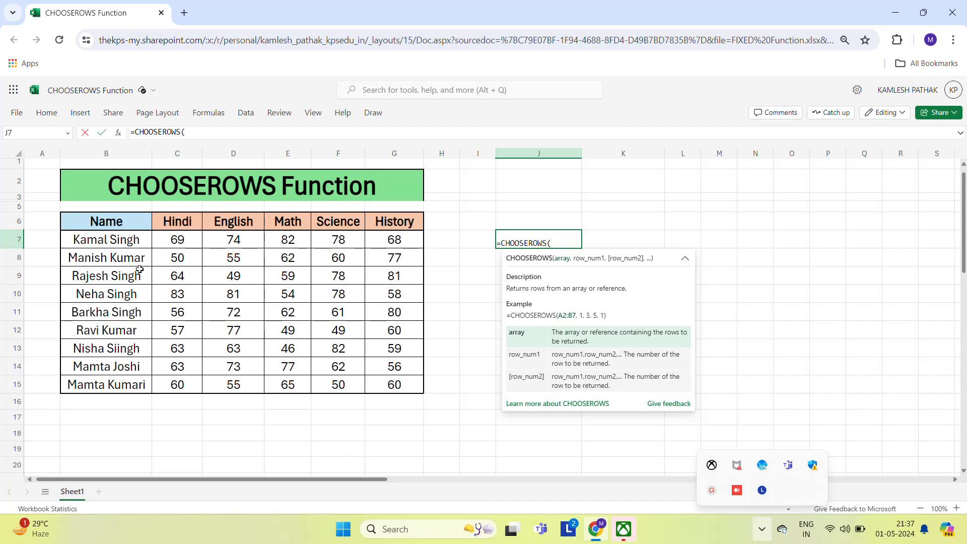
Complete the J7 formula with the marks table B6:G15 as the array and 4 as the row number.
{"action": "left_click", "coordinate": [96, 217]}
{"action": "key", "text": "shift+Right"}
{"action": "key", "text": "shift+Right"}
{"action": "key", "text": "shift+Right"}
{"action": "key", "text": "shift+Right"}
{"action": "key", "text": "shift+Right"}
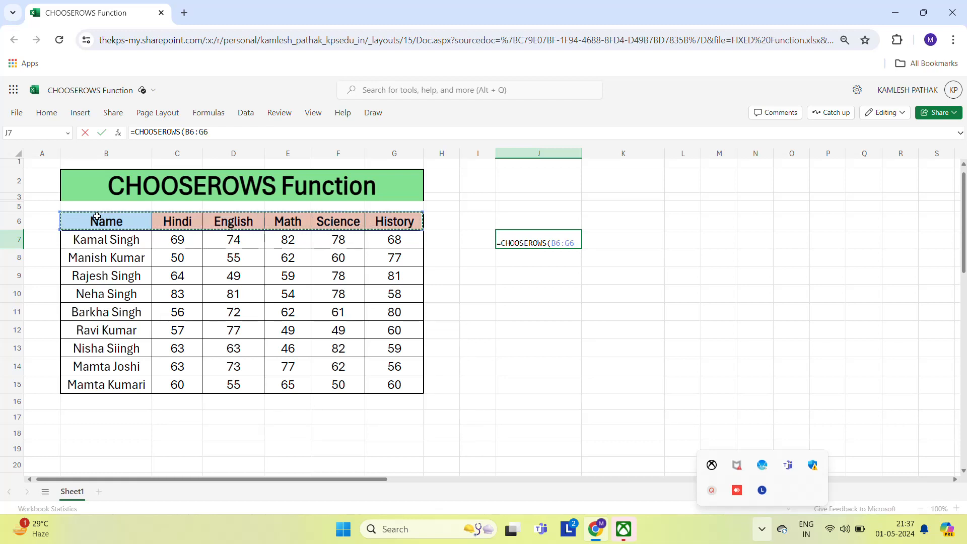
{"action": "key", "text": "ctrl+shift+Down"}
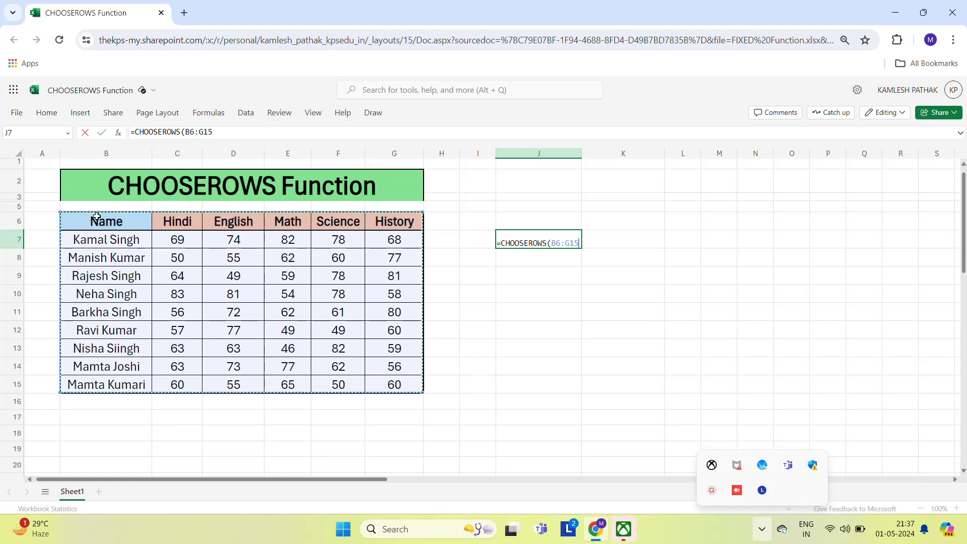
{"action": "type", "text": ","}
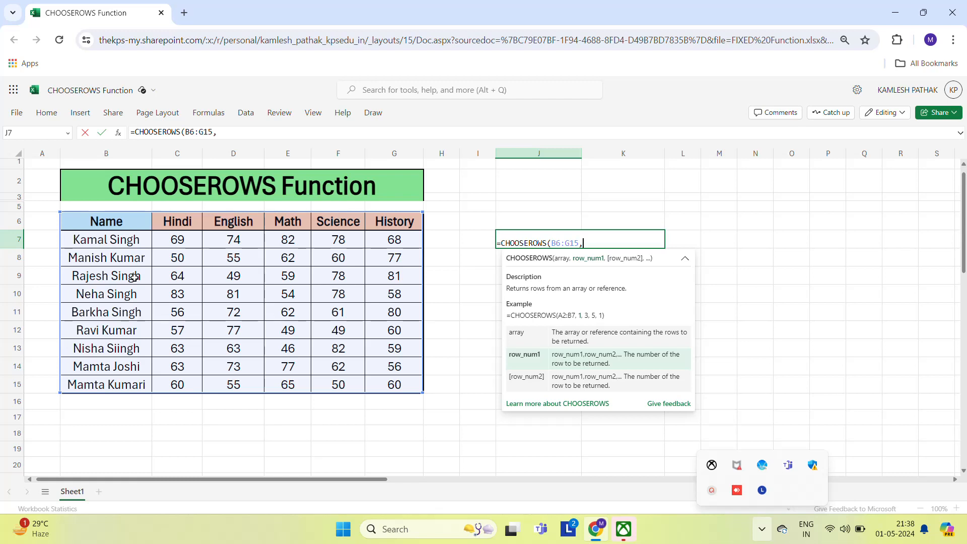
{"action": "type", "text": "4"}
{"action": "key", "text": "Return"}
{"action": "key", "text": "Up"}
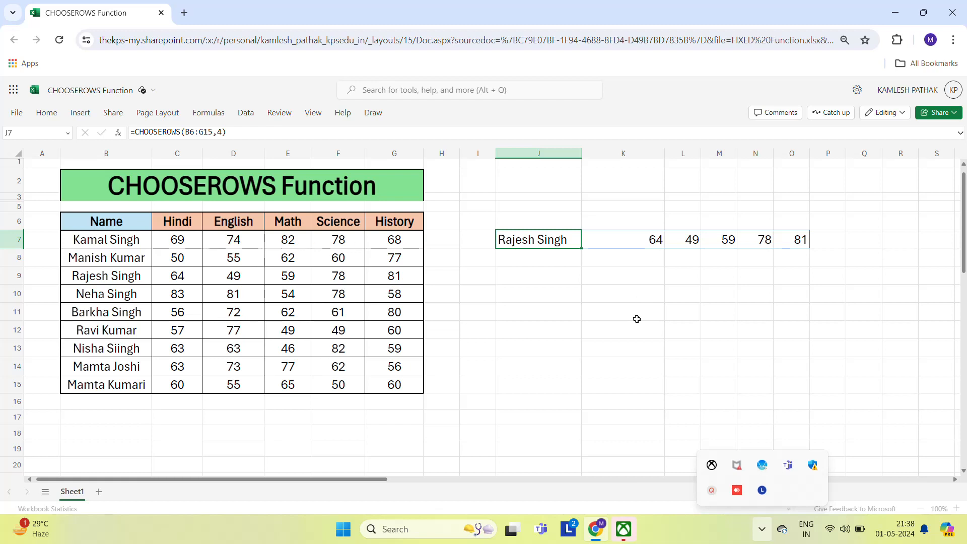
Change the row number in the J7 CHOOSEROWS formula to 5.
{"action": "key", "text": "F2"}
{"action": "key", "text": "Left"}
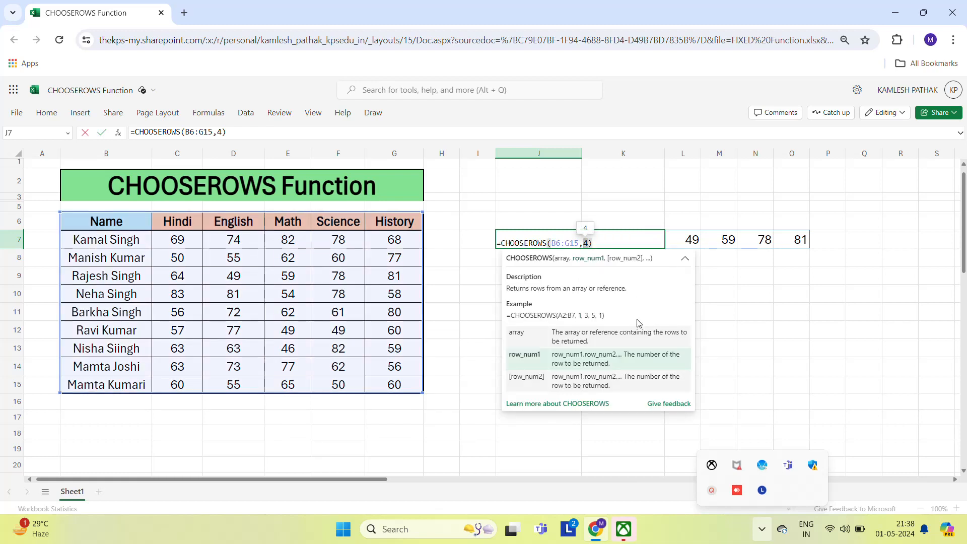
{"action": "type", "text": "5"}
{"action": "key", "text": "ctrl+Return"}
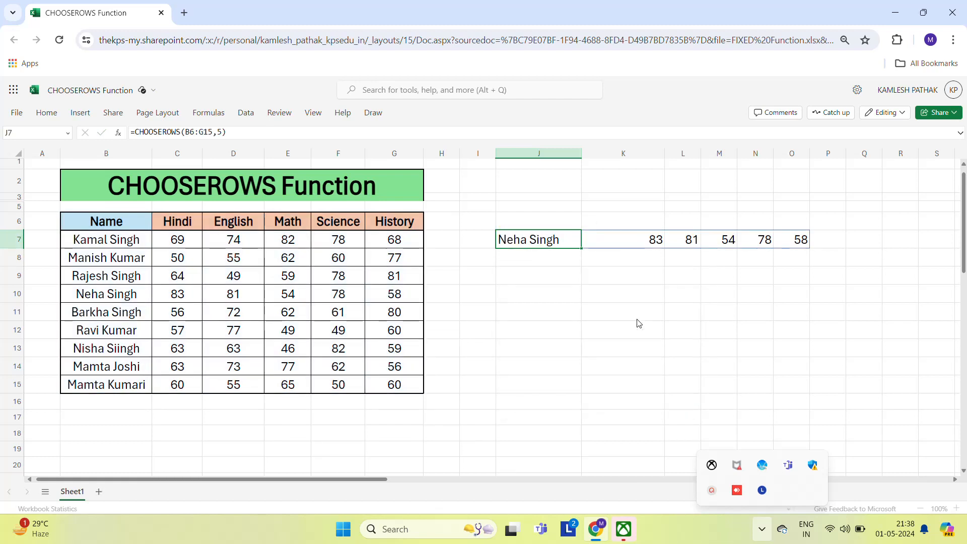
Try row number 1 in the J7 CHOOSEROWS formula and clear the cell.
{"action": "key", "text": "F2"}
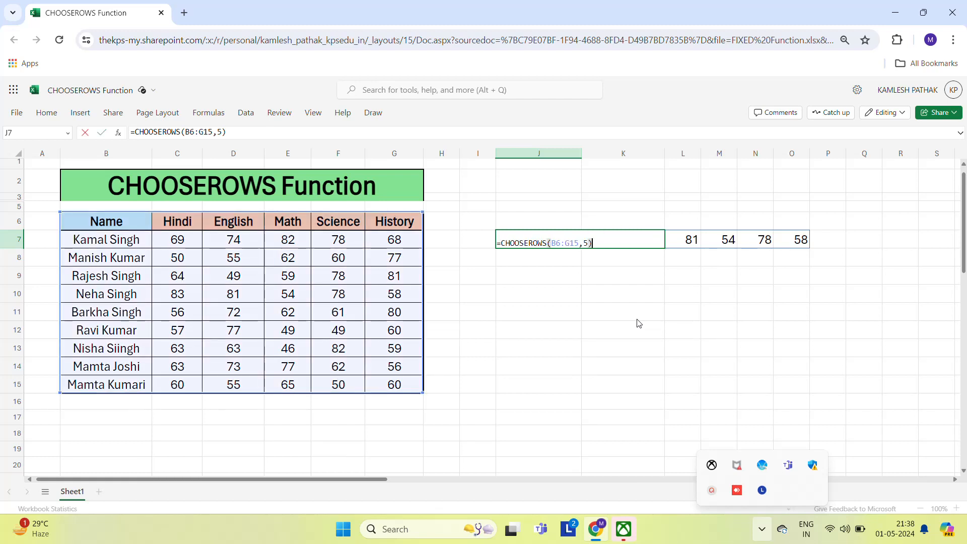
{"action": "key", "text": "BackSpace"}
{"action": "type", "text": "1"}
{"action": "key", "text": "ctrl+Return"}
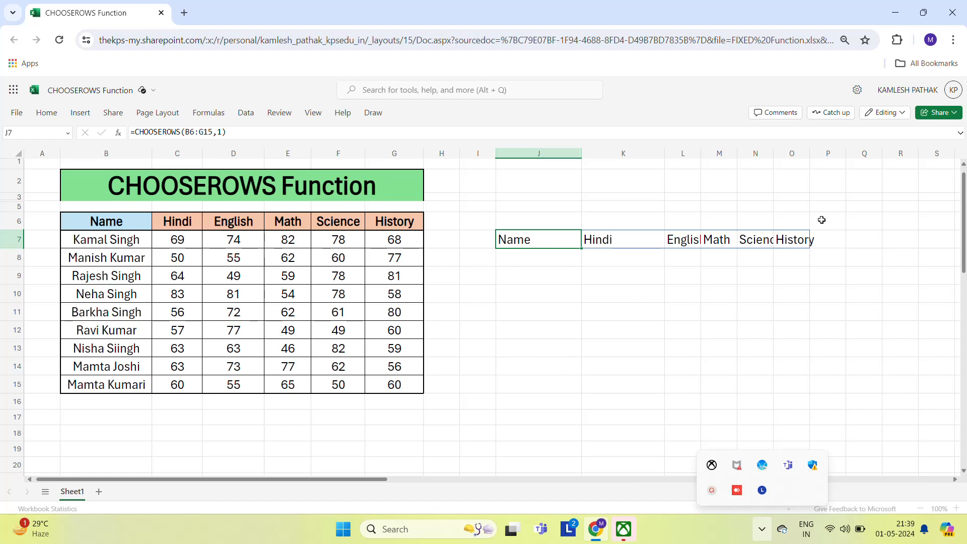
{"action": "key", "text": "Delete"}
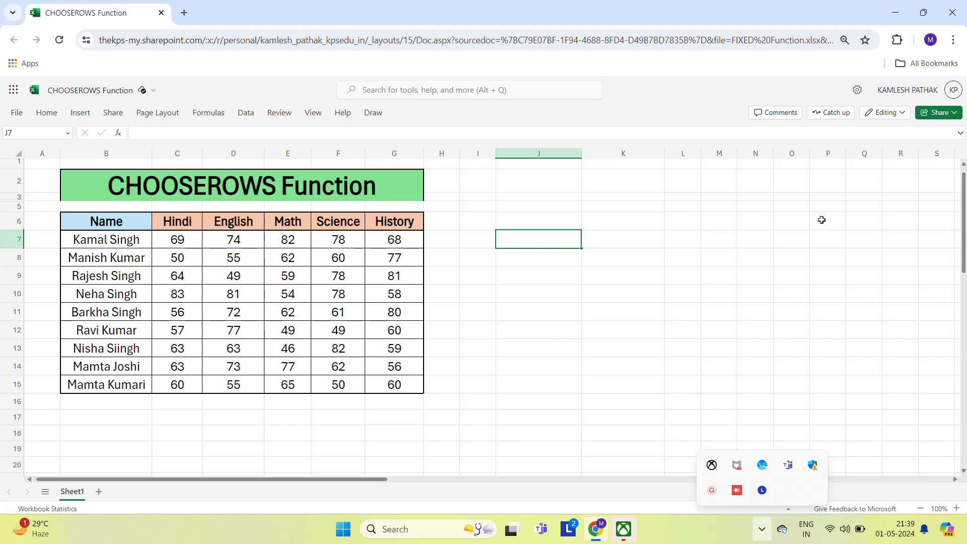
Begin a new CHOOSEROWS formula in the emptied cell J7.
{"action": "type", "text": "=chpo"}
{"action": "key", "text": "BackSpace"}
{"action": "key", "text": "BackSpace"}
{"action": "key", "text": "Down"}
{"action": "key", "text": "Down"}
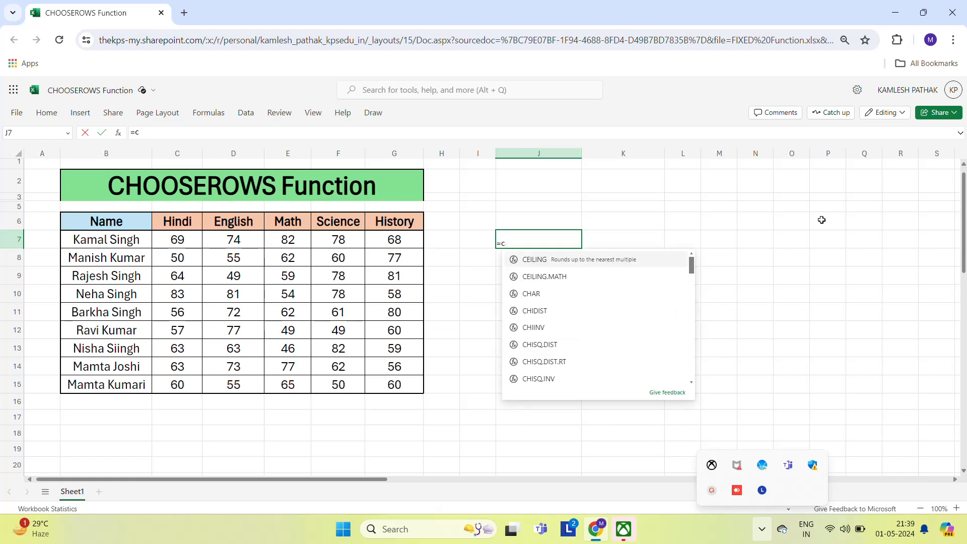
{"action": "type", "text": "hoo"}
{"action": "key", "text": "Down"}
{"action": "key", "text": "Down"}
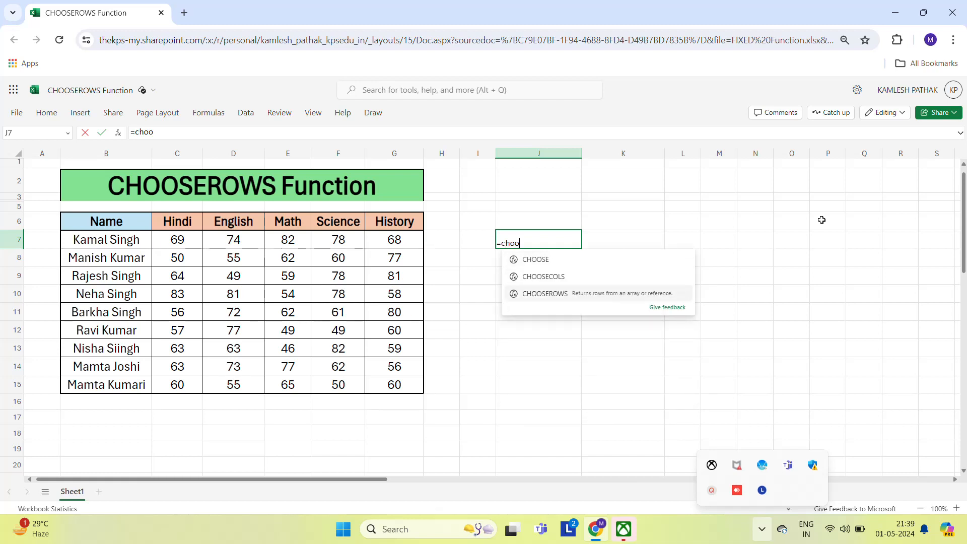
{"action": "key", "text": "Tab"}
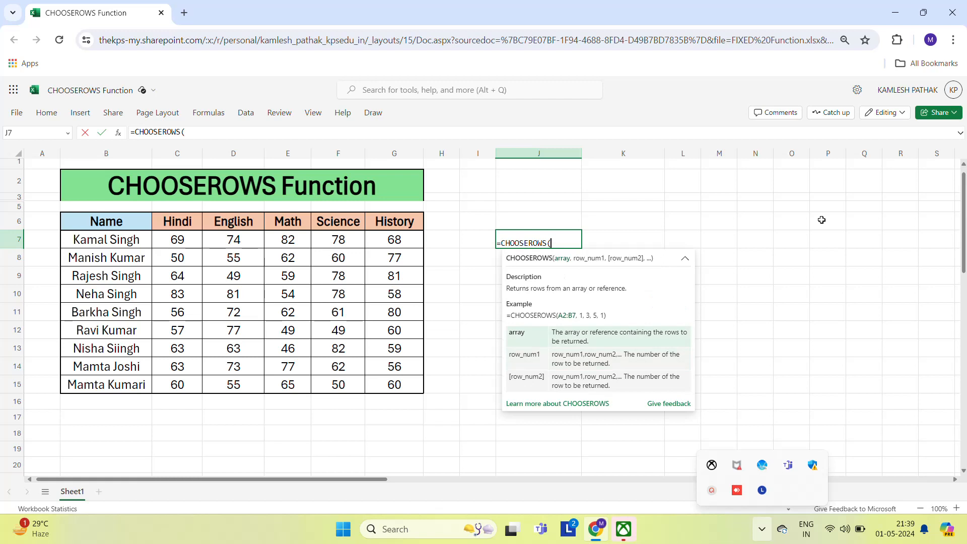
Complete the formula as =CHOOSEROWS(B6:G15,1,7) to return the header row and the seventh row of the table.
{"action": "left_click", "coordinate": [111, 223]}
{"action": "key", "text": "shift+Right"}
{"action": "key", "text": "shift+Right"}
{"action": "key", "text": "shift+Right"}
{"action": "key", "text": "shift+Right"}
{"action": "key", "text": "shift+Right"}
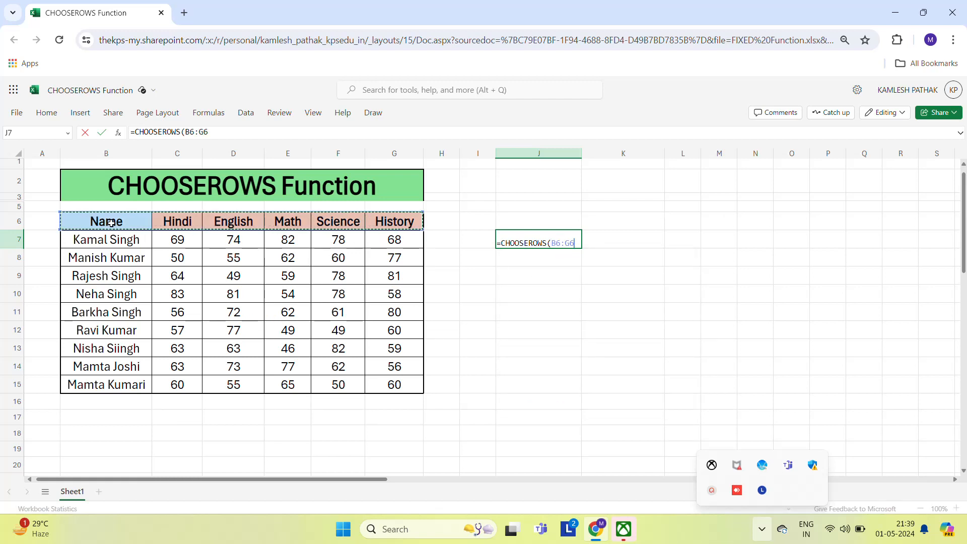
{"action": "key", "text": "ctrl+shift+Down"}
{"action": "type", "text": ","}
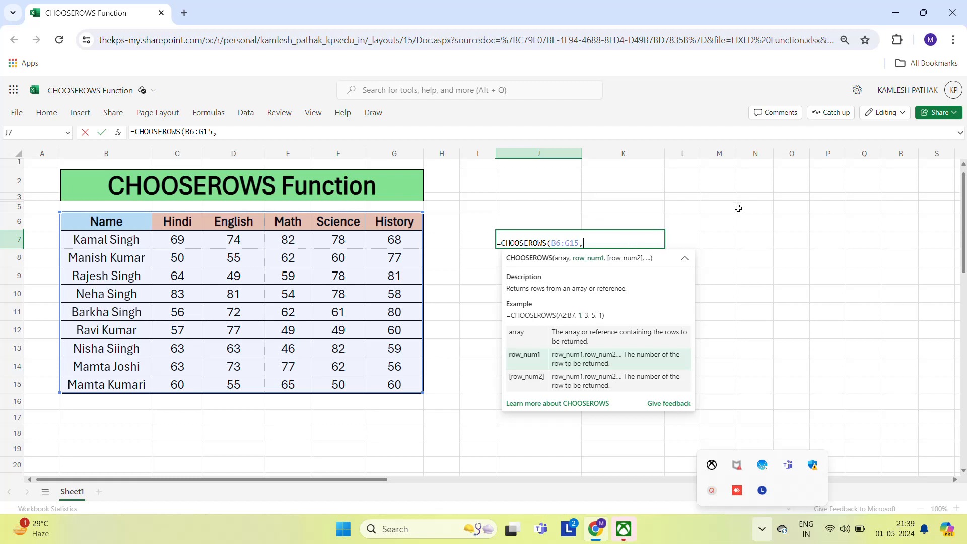
{"action": "type", "text": "1,"}
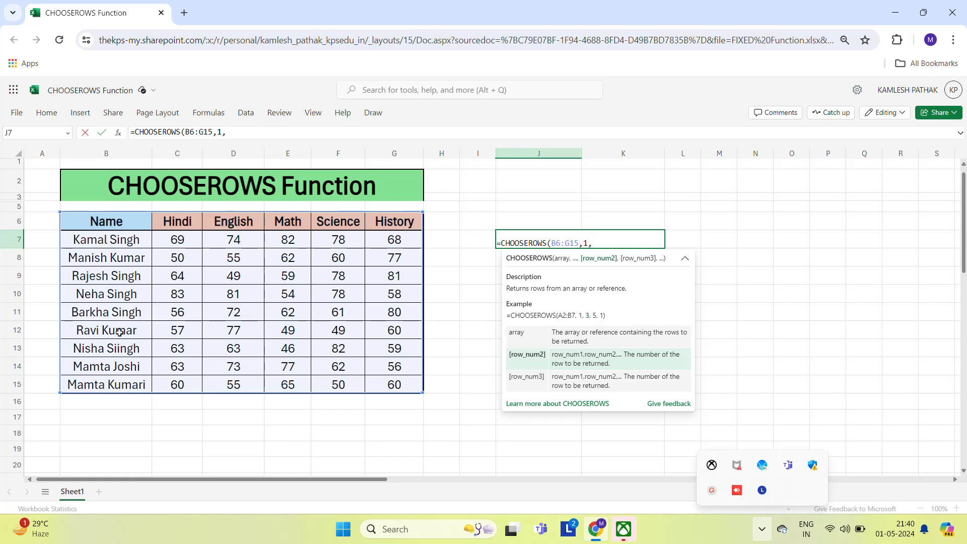
{"action": "type", "text": "7"}
{"action": "key", "text": "ctrl+Return"}
Make the returned header row J7:O7 bold and check the formula behind the spilled cell J8.
{"action": "key", "text": "ctrl+shift+Right"}
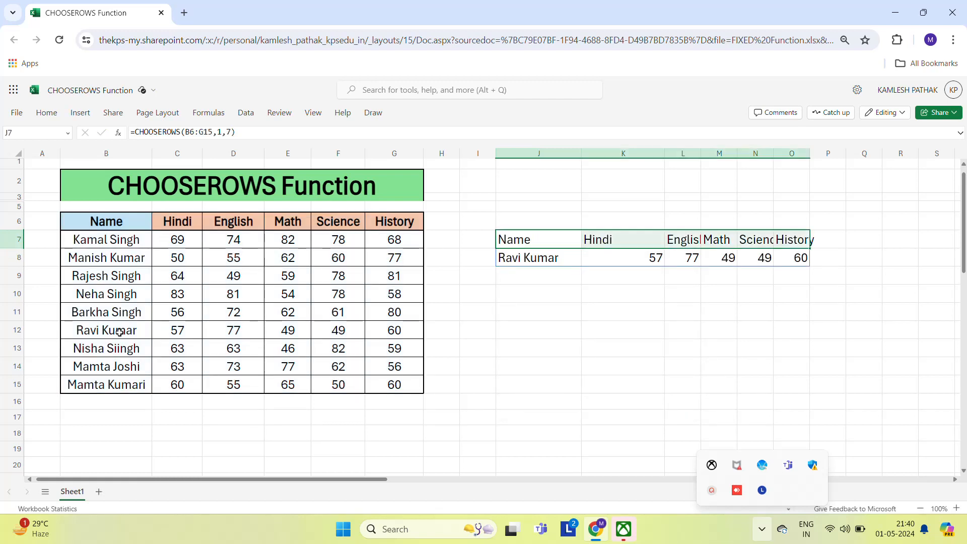
{"action": "key", "text": "ctrl+b"}
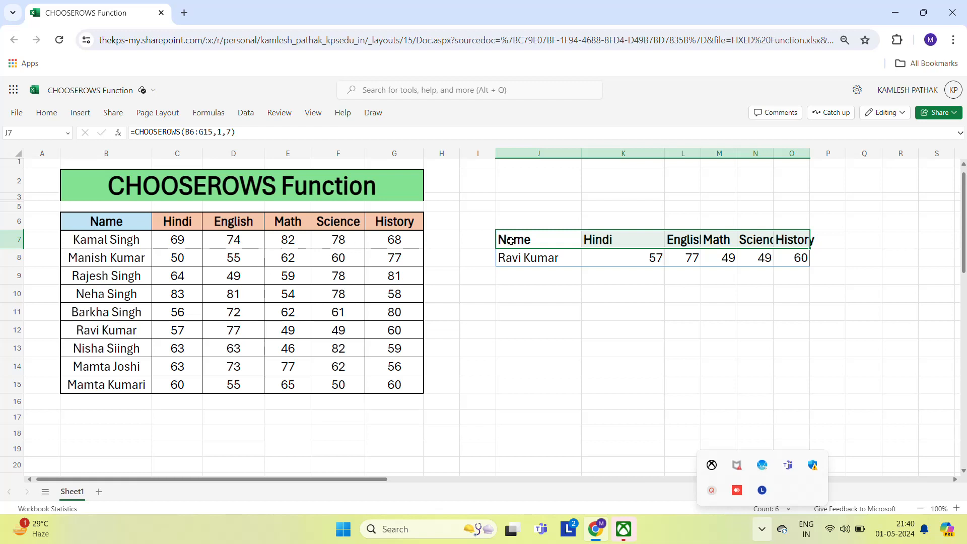
{"action": "left_click", "coordinate": [517, 261]}
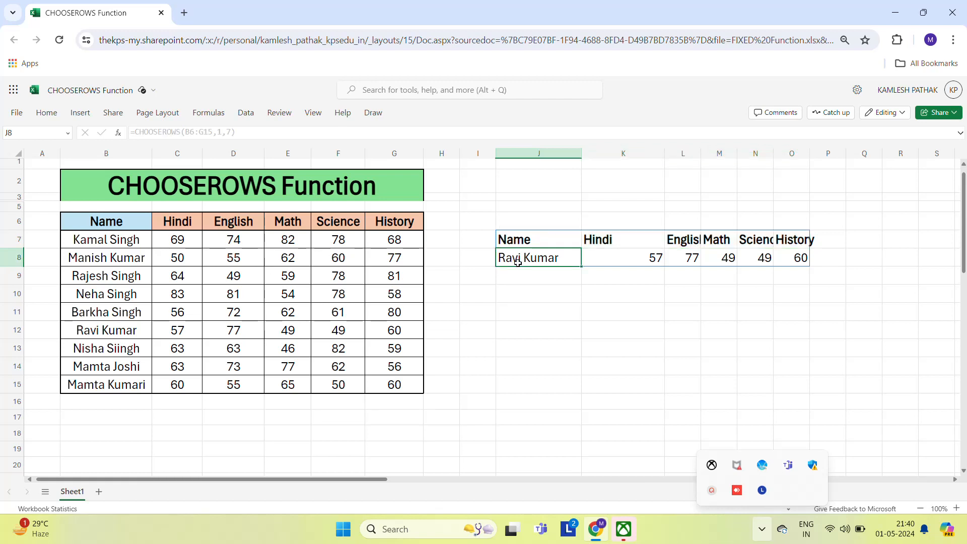
{"action": "double_click", "coordinate": [518, 262]}
{"action": "key", "text": "Escape"}
Change the second row number in the J7 CHOOSEROWS formula to 10.
{"action": "key", "text": "Up"}
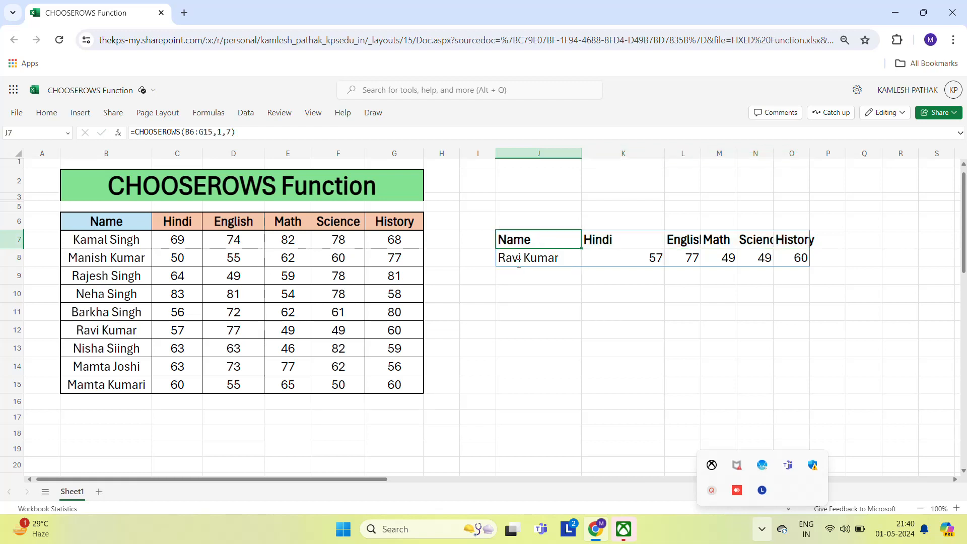
{"action": "key", "text": "F2"}
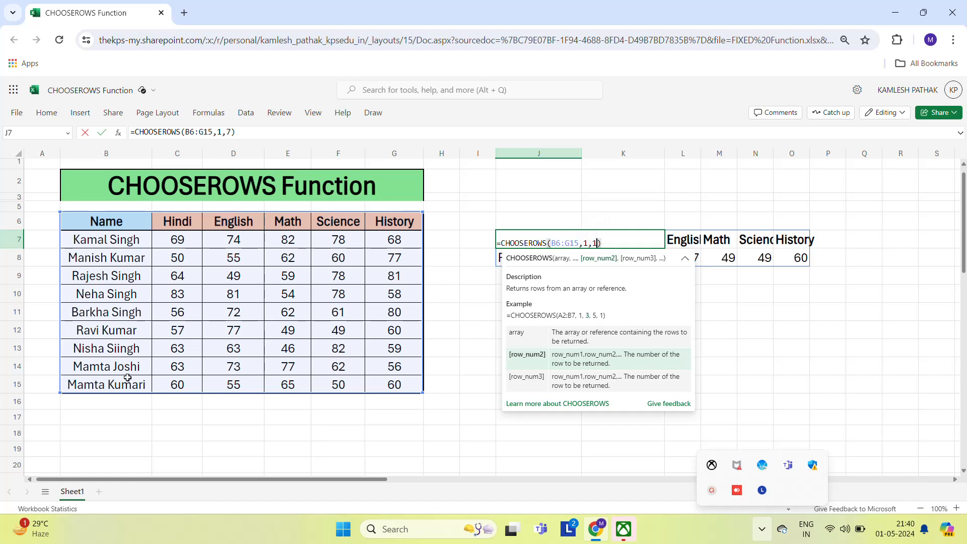
{"action": "key", "text": "Return"}
{"action": "key", "text": "ctrl+z"}
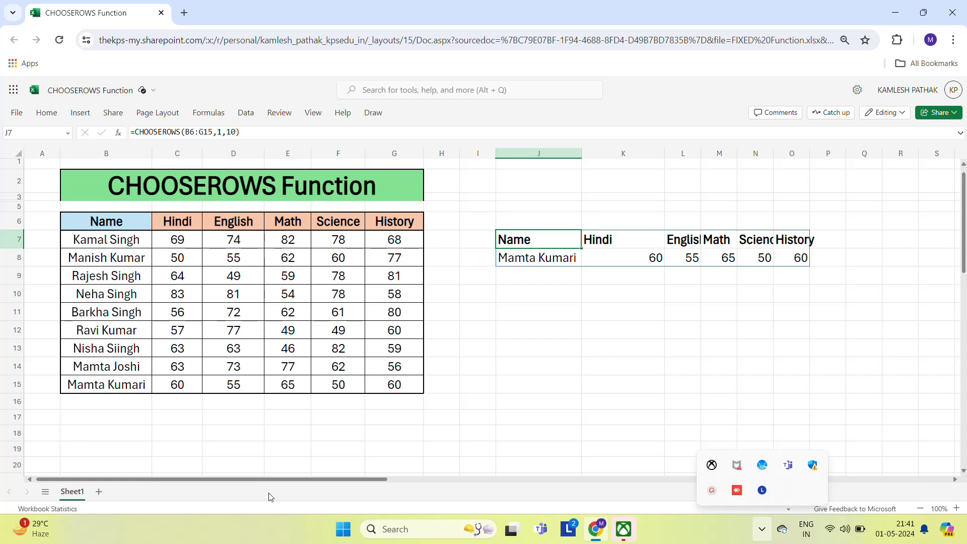
{"action": "left_click", "coordinate": [761, 527]}
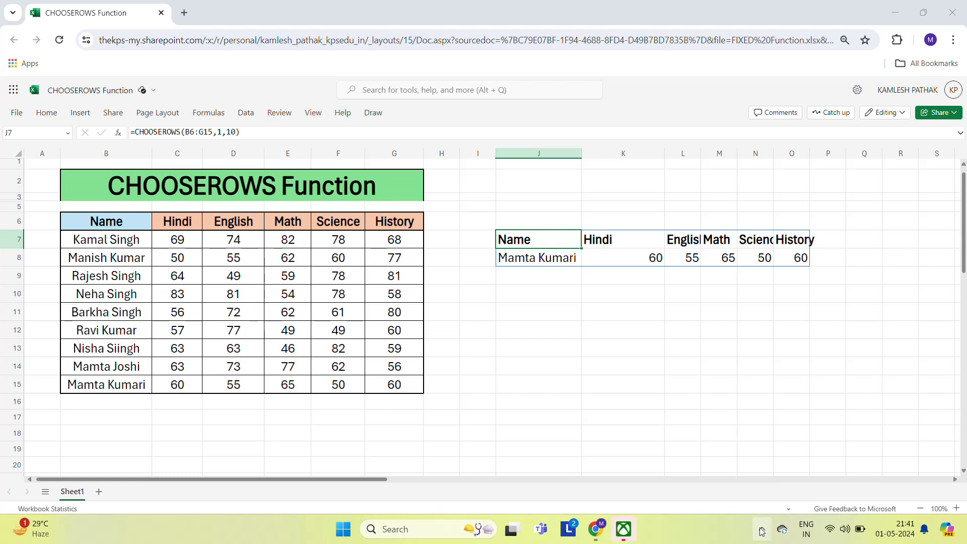